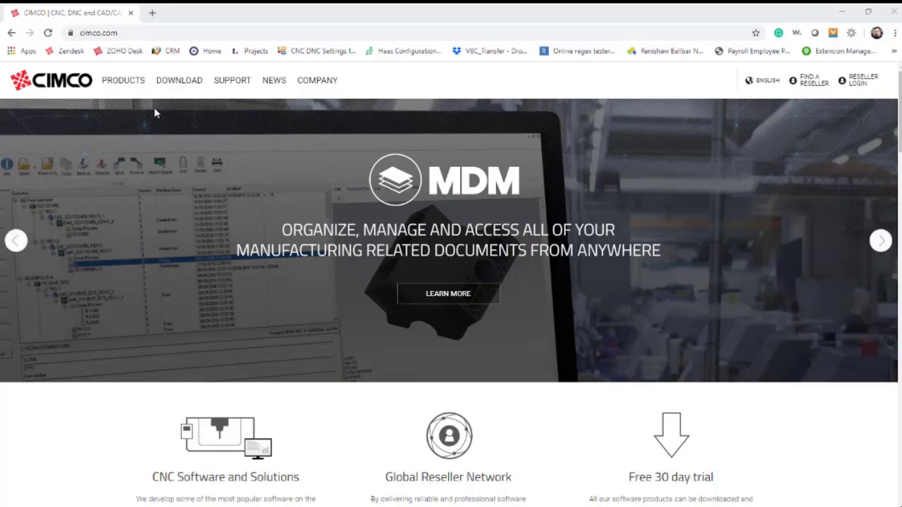
- Go to CIMCO's Public Downloads page and scroll to the Stable releases list
{"action": "mouse_move", "coordinate": [181, 84]}
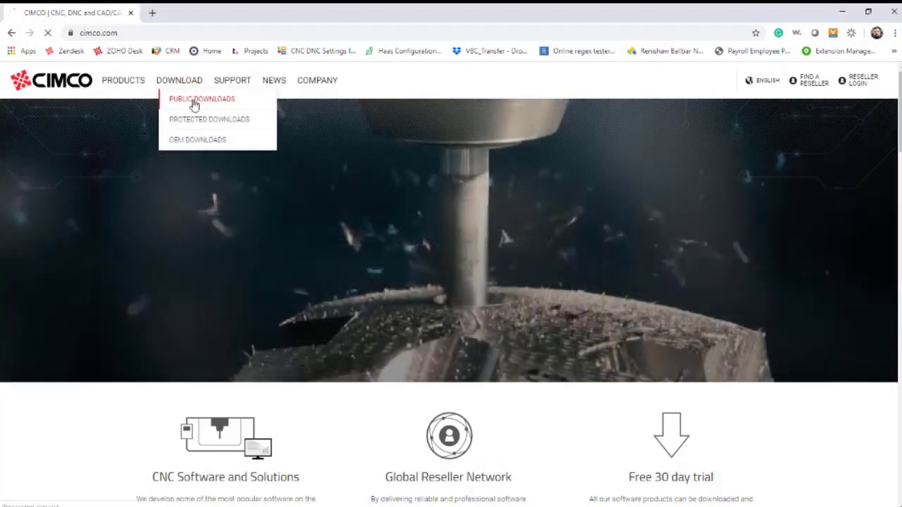
{"action": "left_click", "coordinate": [195, 104]}
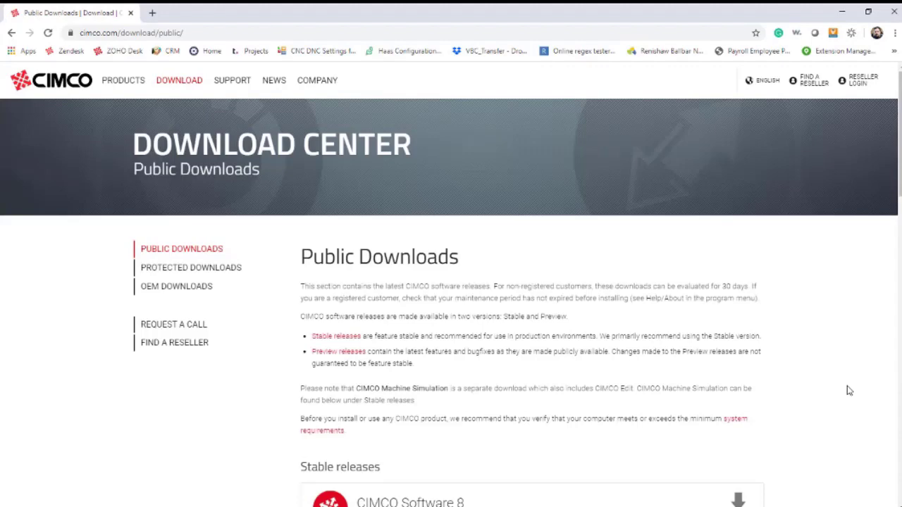
{"action": "scroll", "coordinate": [846, 394], "scroll_direction": "down", "scroll_amount": 3}
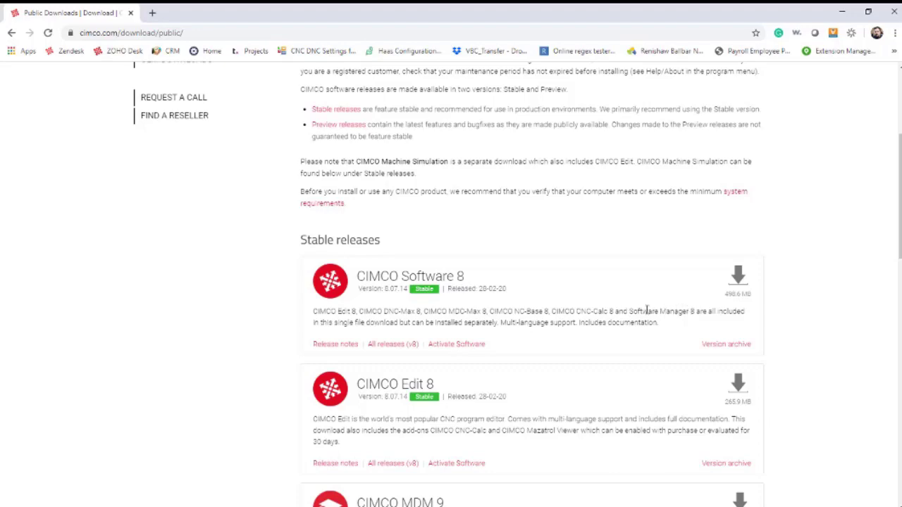
- Run the CIMCO Software 8 installer from the desktop as administrator, keeping English as the language
{"action": "left_click", "coordinate": [843, 13]}
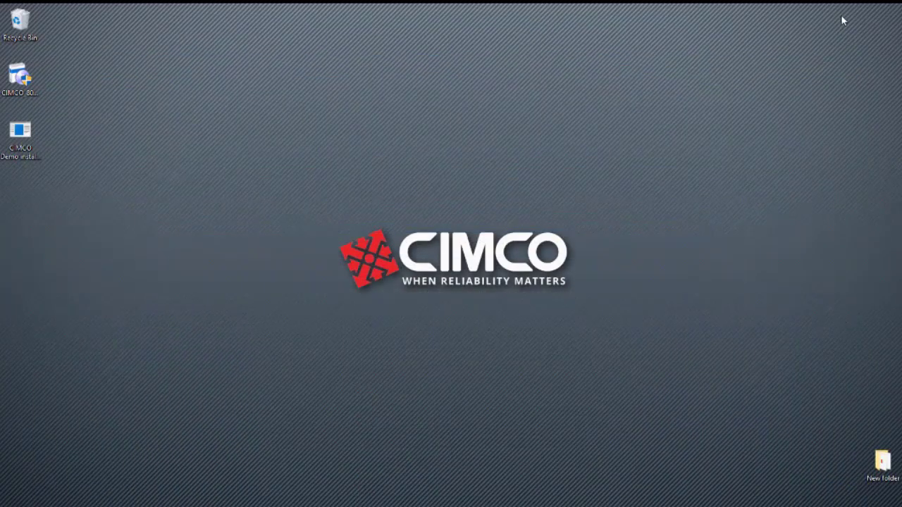
{"action": "right_click", "coordinate": [21, 89]}
{"action": "left_click", "coordinate": [21, 83]}
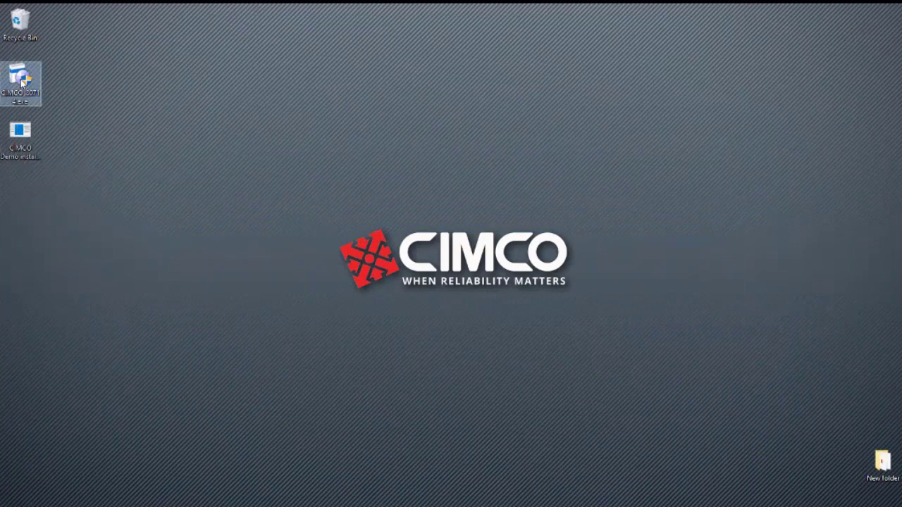
{"action": "right_click", "coordinate": [21, 81]}
{"action": "left_click", "coordinate": [62, 100]}
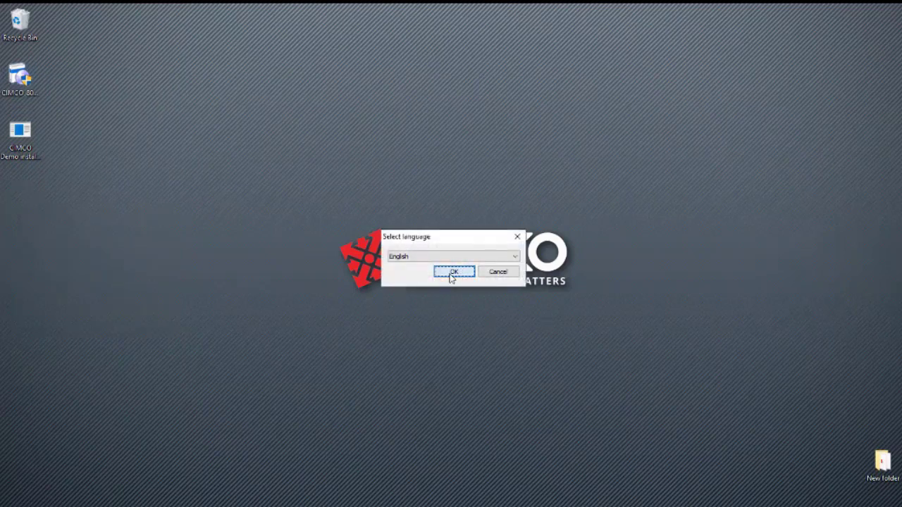
{"action": "left_click", "coordinate": [453, 274]}
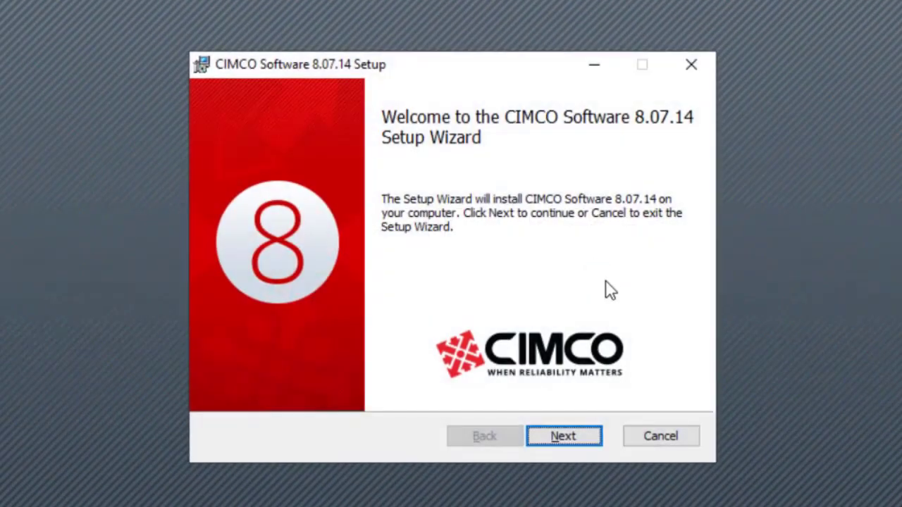
- Accept the license terms and keep configuration in the install directory
{"action": "left_click", "coordinate": [576, 433]}
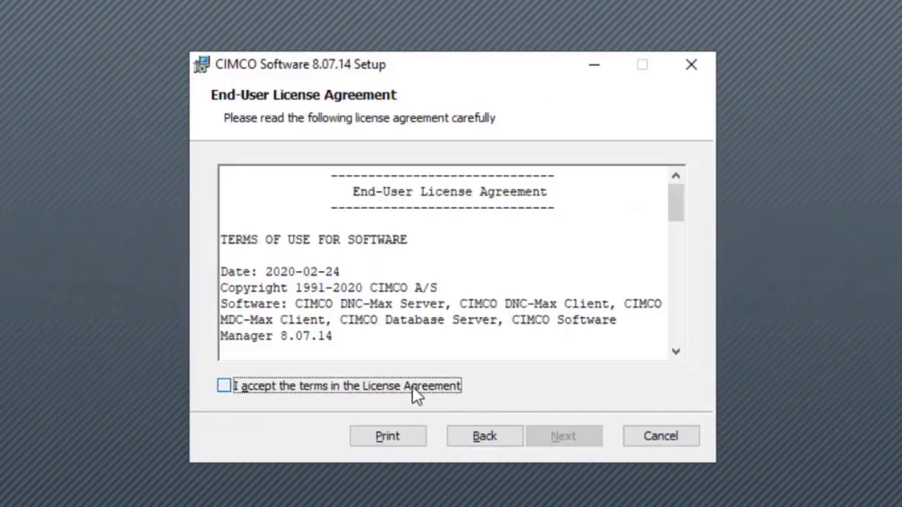
{"action": "left_click", "coordinate": [413, 385]}
{"action": "left_click", "coordinate": [570, 435]}
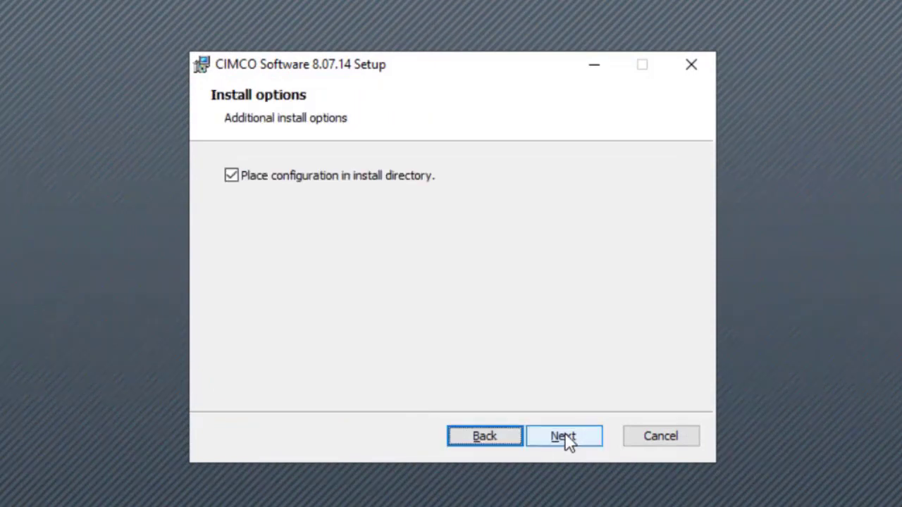
{"action": "left_click", "coordinate": [568, 437]}
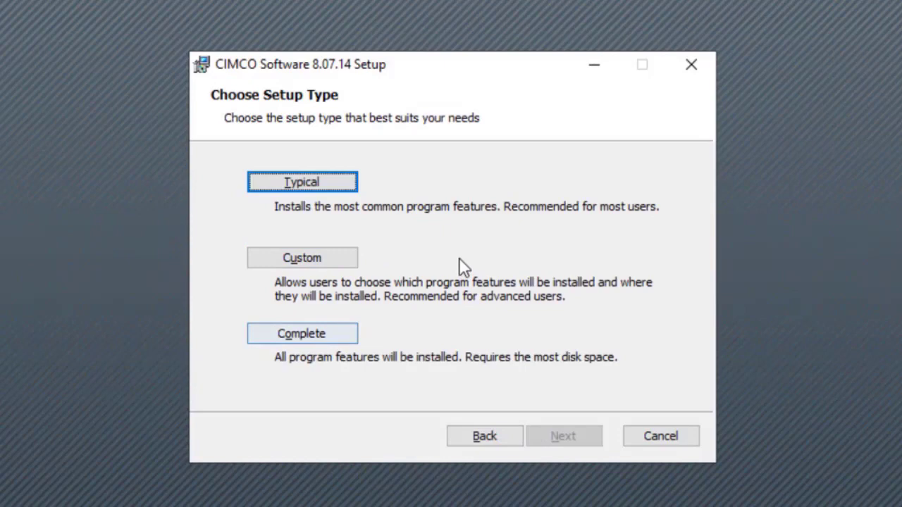
- Choose Custom setup and make DNC-Max entirely unavailable
{"action": "left_click", "coordinate": [342, 261]}
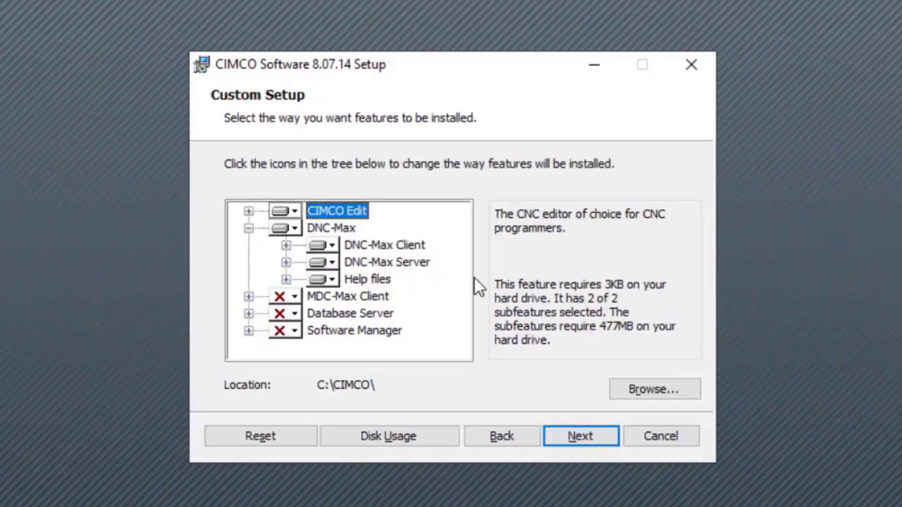
{"action": "left_click", "coordinate": [283, 230]}
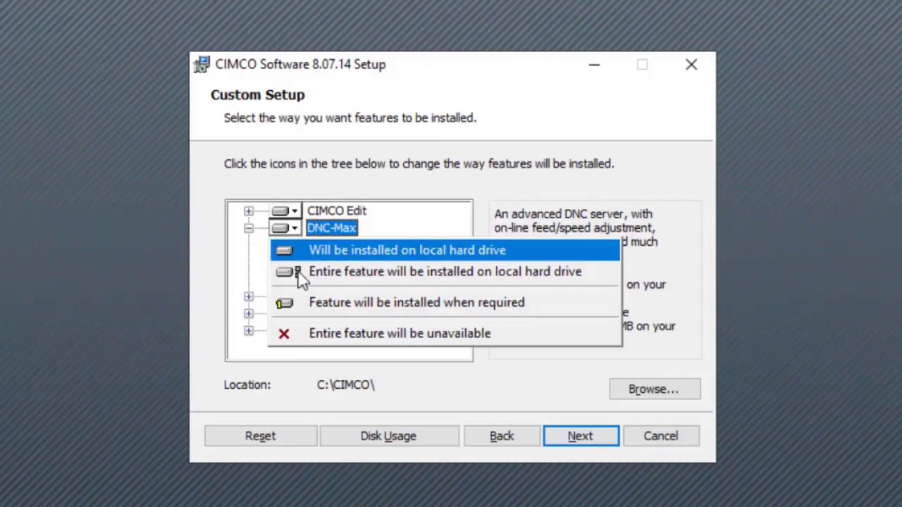
{"action": "left_click", "coordinate": [306, 329]}
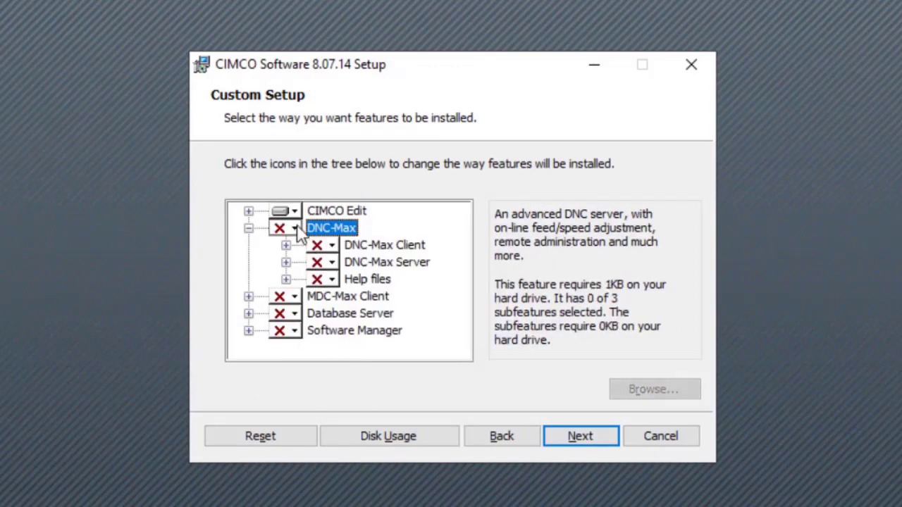
- Set CIMCO Edit and Software Manager to install on the local hard drive
{"action": "left_click", "coordinate": [284, 211]}
{"action": "left_click", "coordinate": [314, 317]}
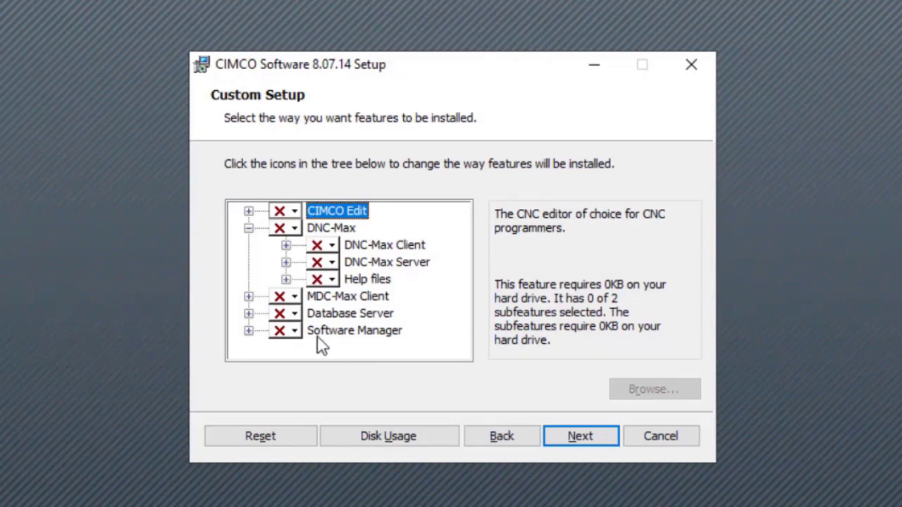
{"action": "left_click", "coordinate": [285, 331]}
{"action": "left_click", "coordinate": [327, 352]}
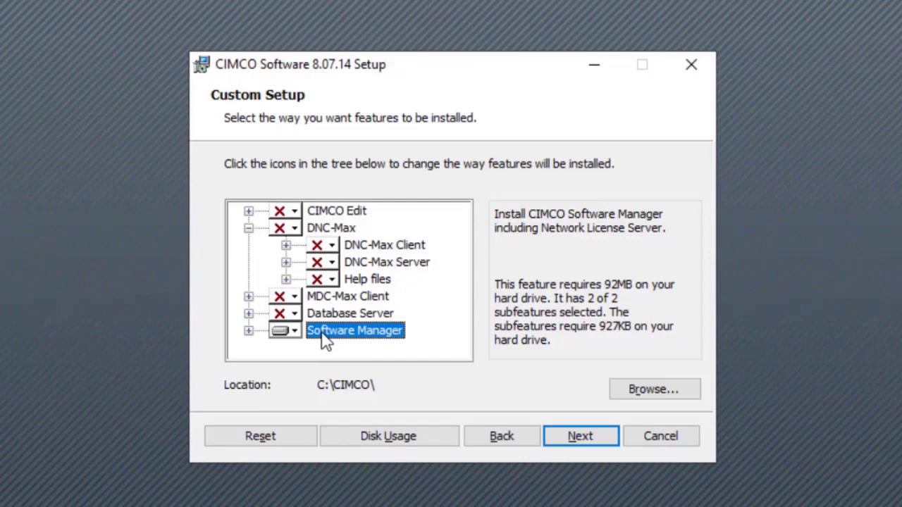
{"action": "left_click", "coordinate": [285, 211]}
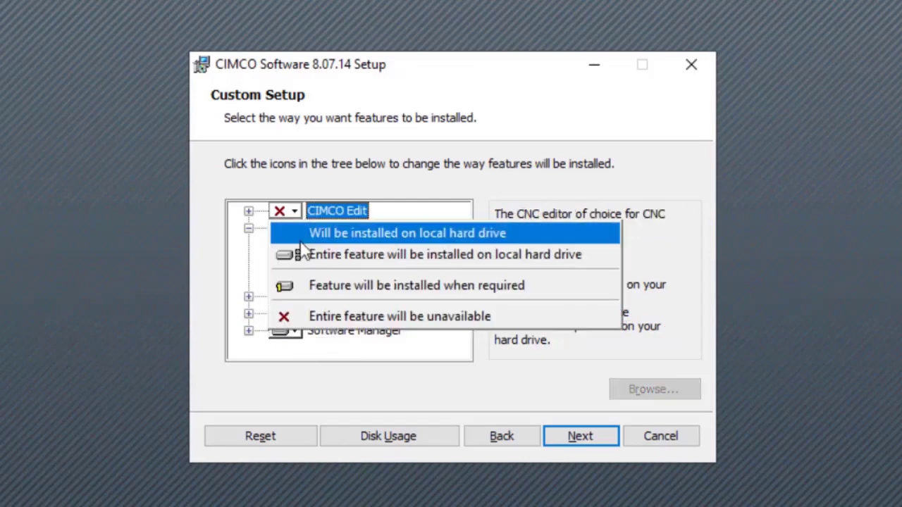
{"action": "left_click", "coordinate": [309, 242]}
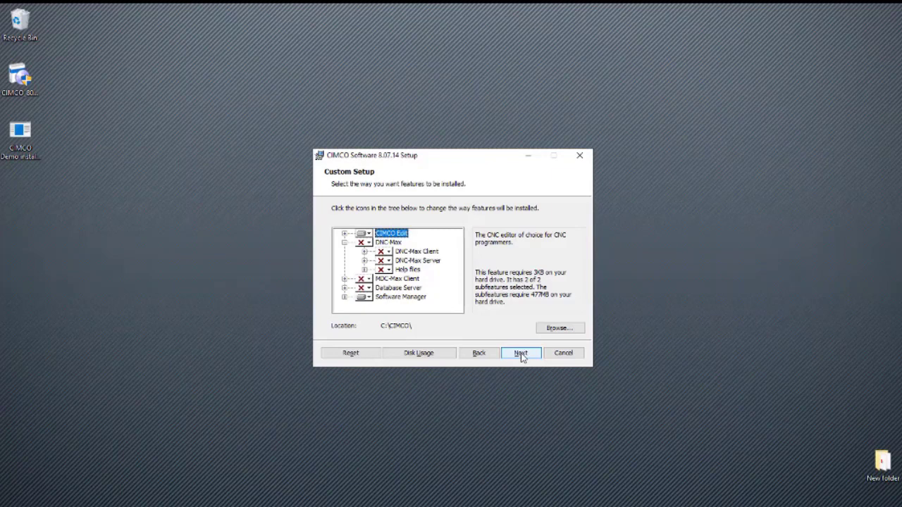
- Install CIMCO Software 8.07.14 and finish the Setup Wizard
{"action": "left_click", "coordinate": [521, 354]}
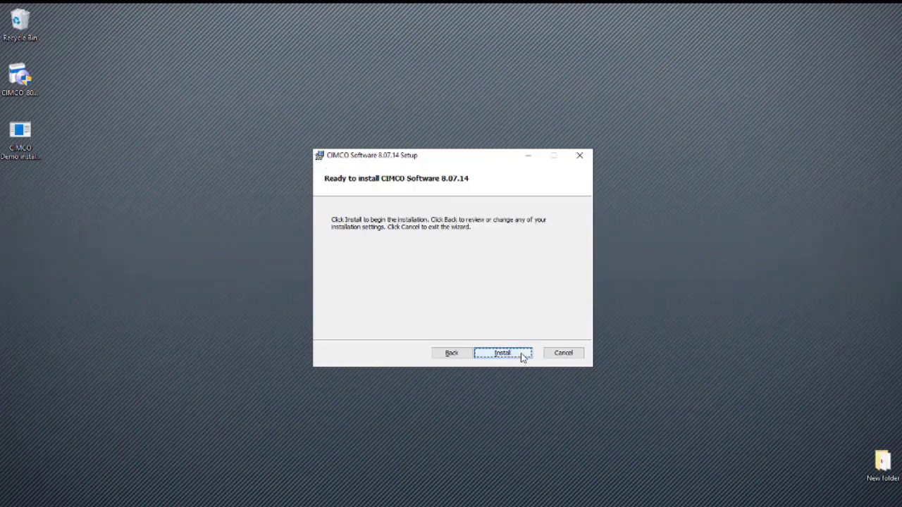
{"action": "left_click", "coordinate": [521, 354]}
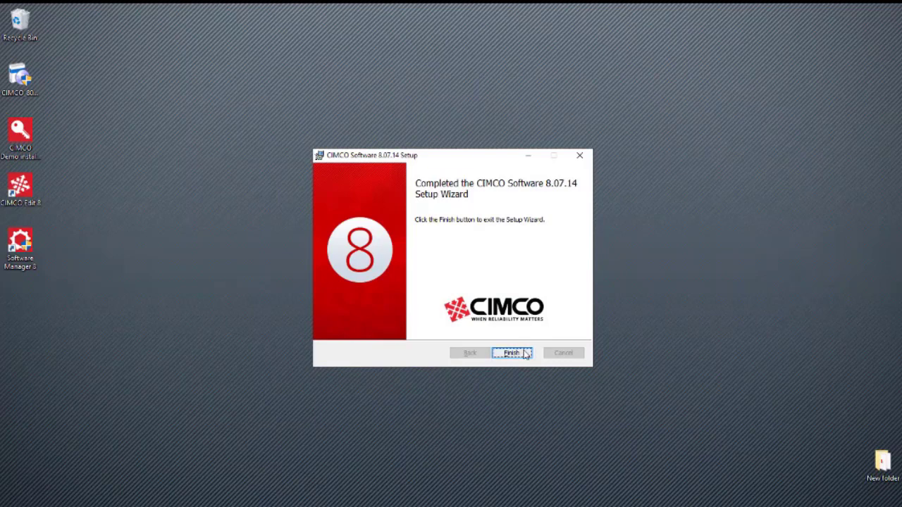
{"action": "left_click", "coordinate": [512, 353]}
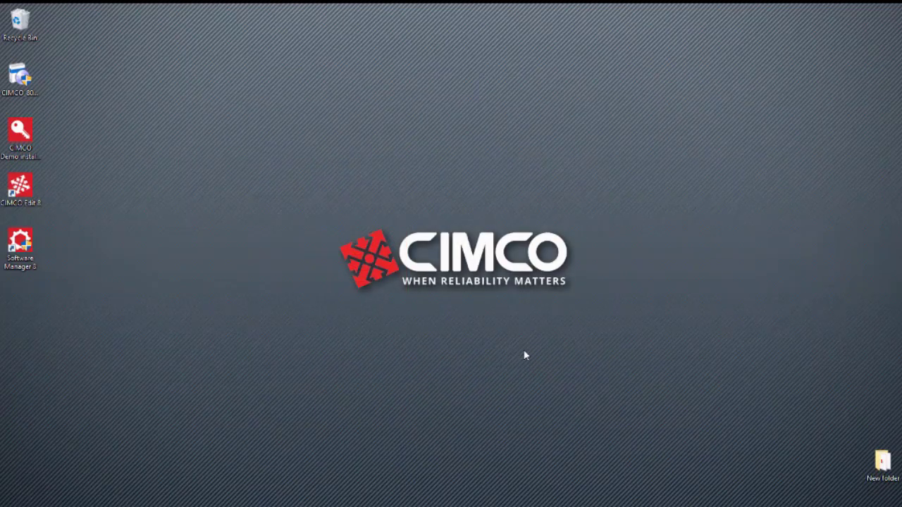
- Activate the CIMCO Demo install license file online for this computer and close the viewer
{"action": "double_click", "coordinate": [17, 138]}
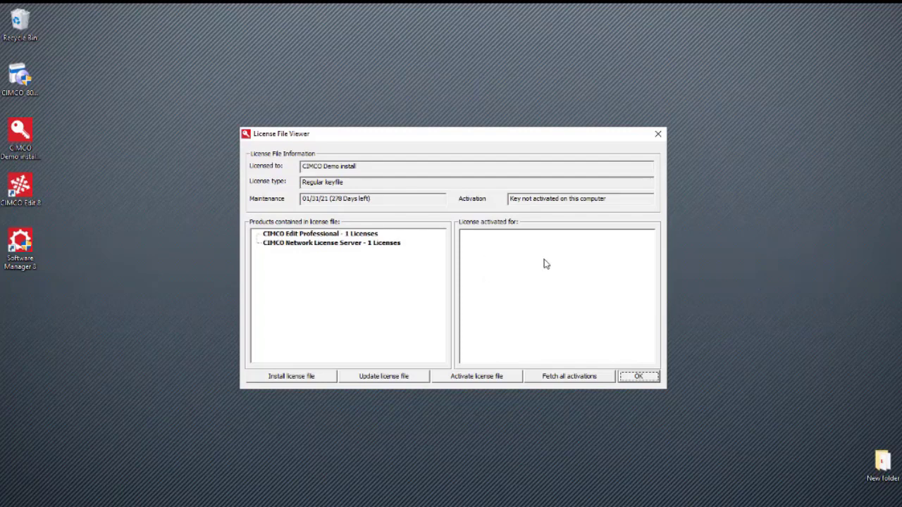
{"action": "left_click", "coordinate": [485, 379]}
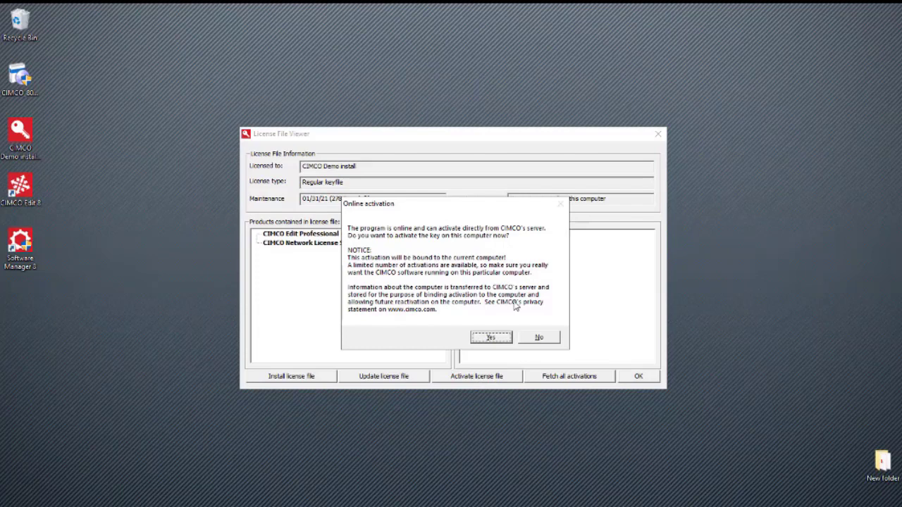
{"action": "left_click", "coordinate": [499, 339]}
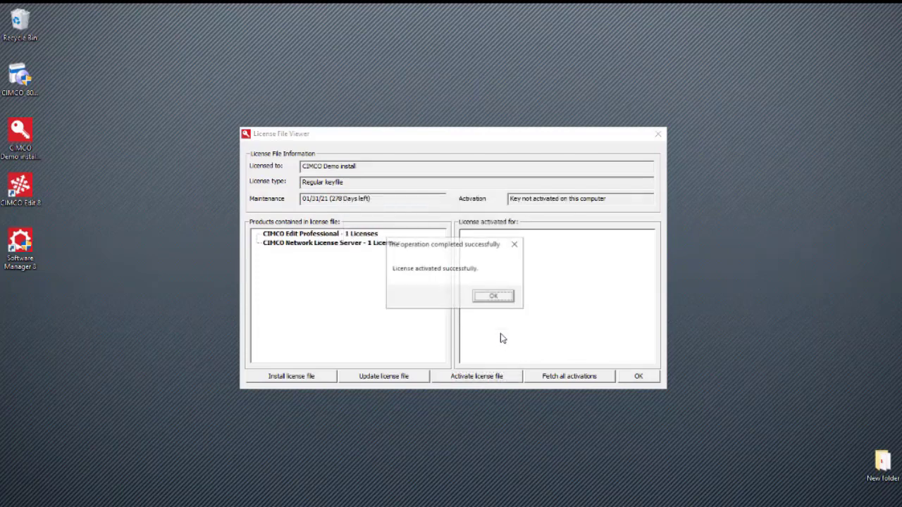
{"action": "left_click", "coordinate": [493, 297]}
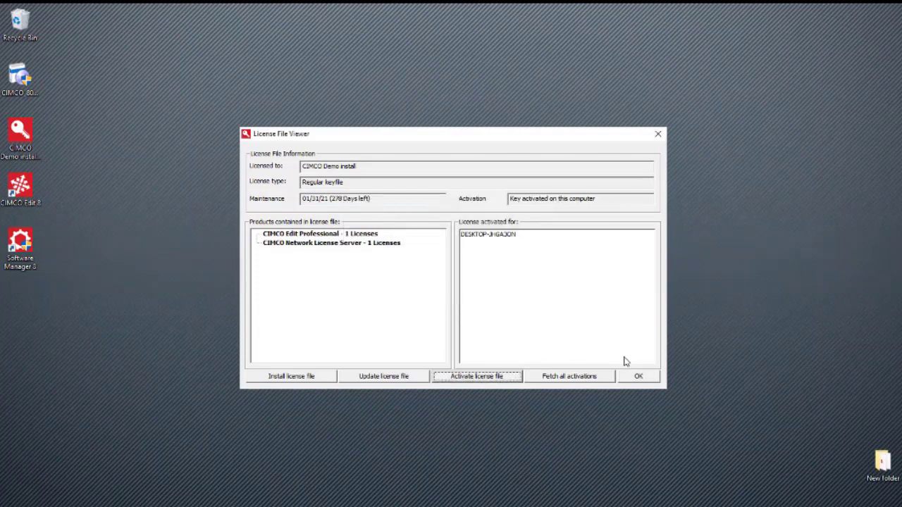
{"action": "left_click", "coordinate": [638, 376]}
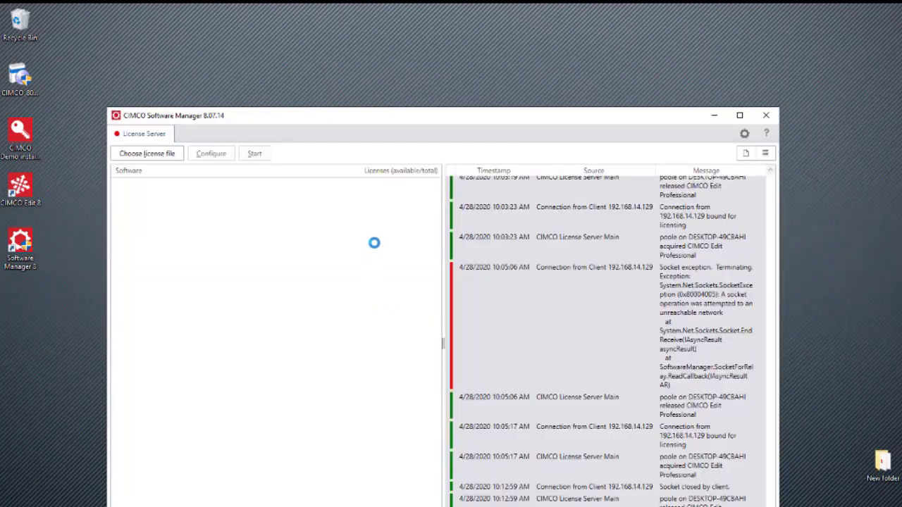
- Load the CIMCO Demo license file into Software Manager and start the license server
{"action": "left_click_drag", "start_coordinate": [376, 114], "coordinate": [388, 53]}
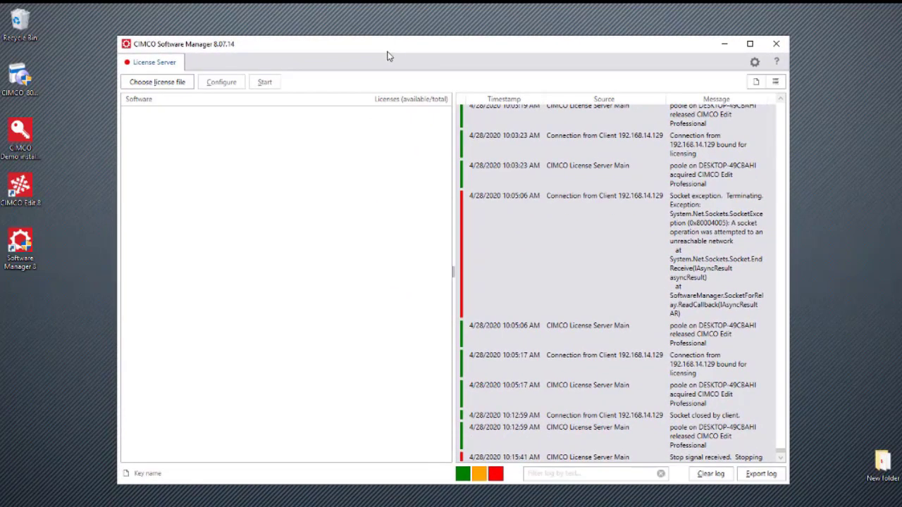
{"action": "left_click", "coordinate": [179, 82]}
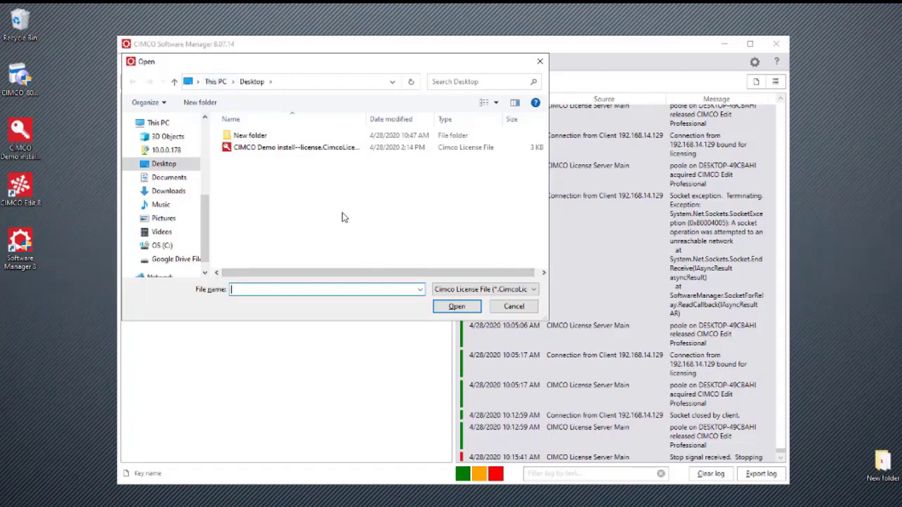
{"action": "left_click", "coordinate": [245, 149]}
{"action": "left_click", "coordinate": [456, 307]}
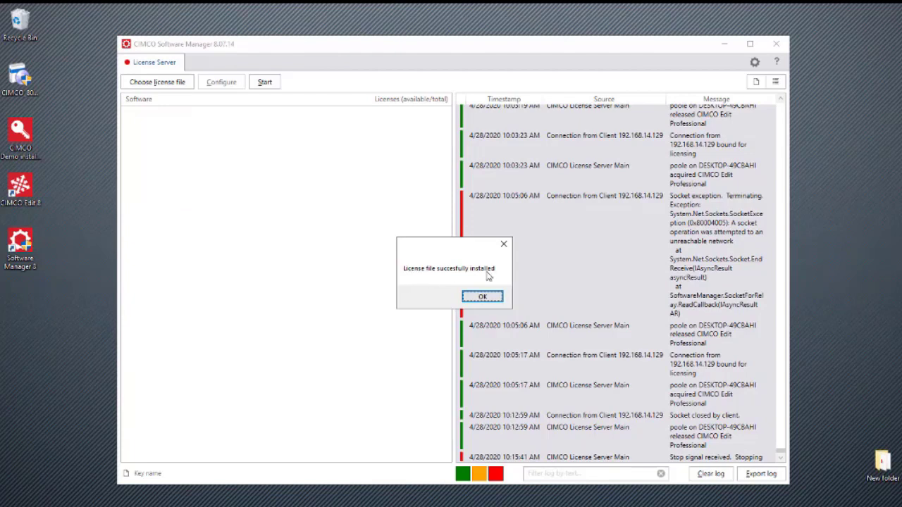
{"action": "left_click", "coordinate": [481, 296]}
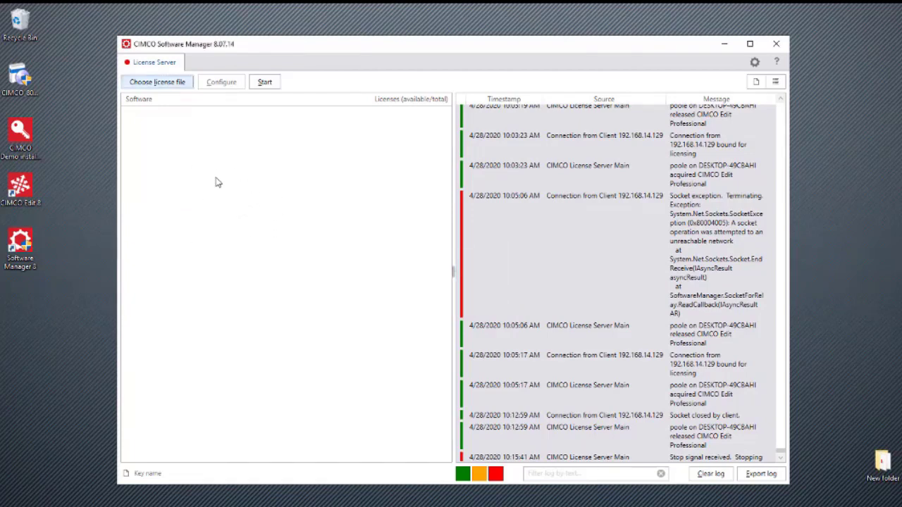
{"action": "left_click", "coordinate": [265, 82]}
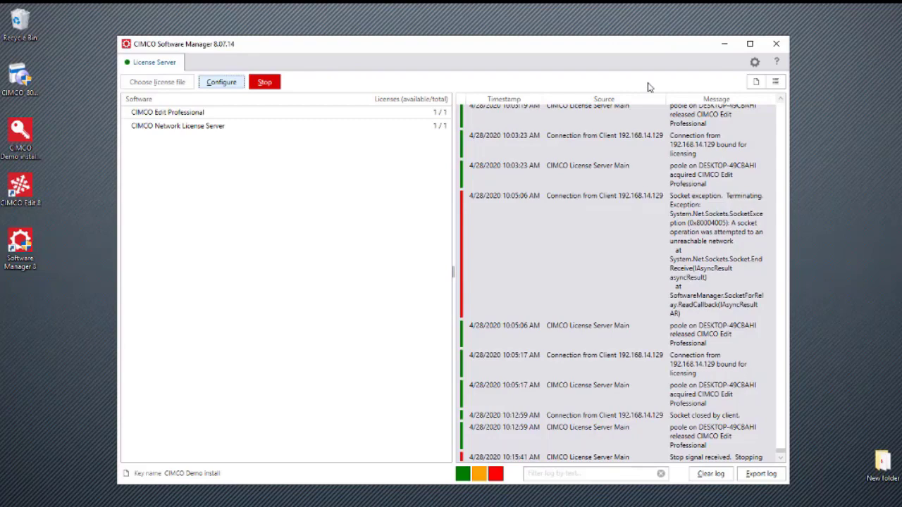
- Launch CIMCO Edit 8 and set its license server to 169.254.110.15, port 4460
{"action": "left_click", "coordinate": [724, 45]}
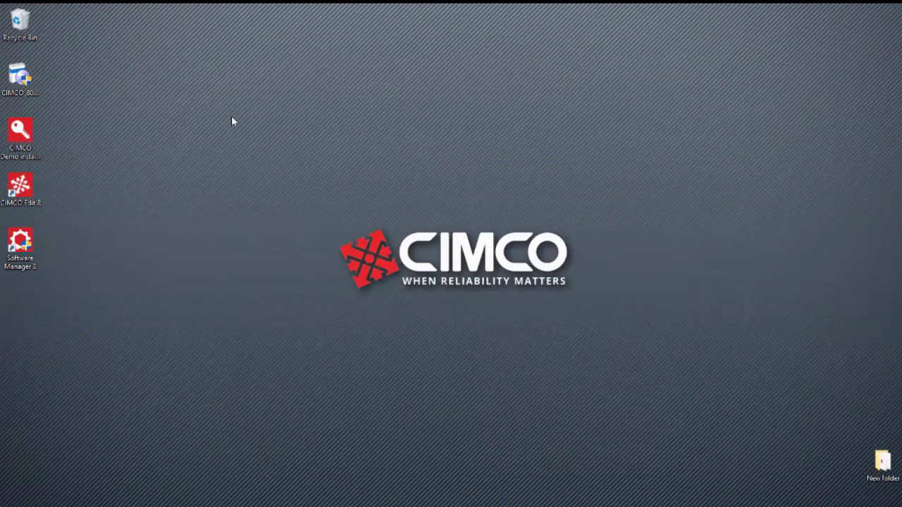
{"action": "double_click", "coordinate": [29, 190]}
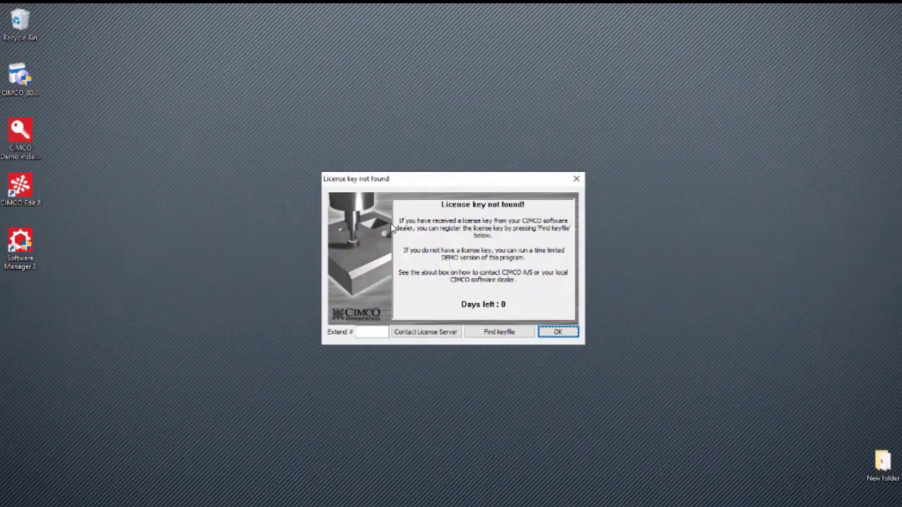
{"action": "left_click", "coordinate": [416, 332]}
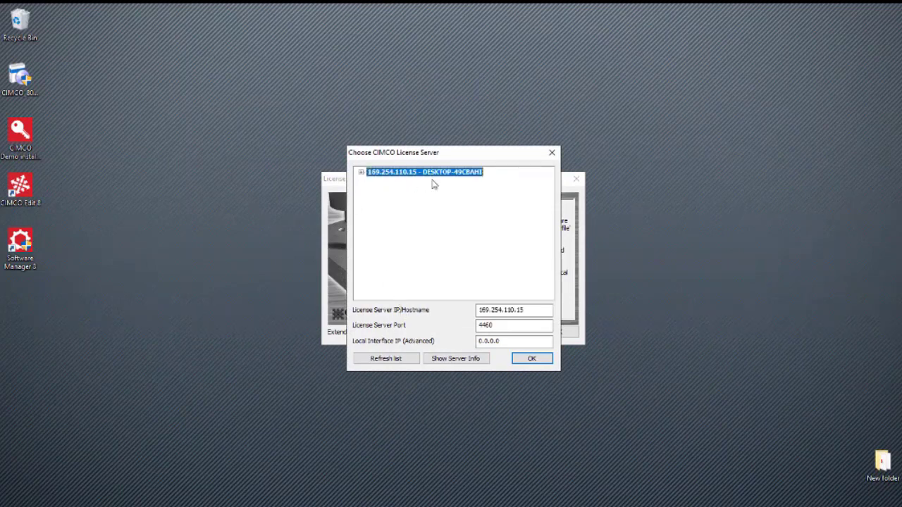
{"action": "double_click", "coordinate": [532, 308]}
{"action": "key", "text": "BackSpace"}
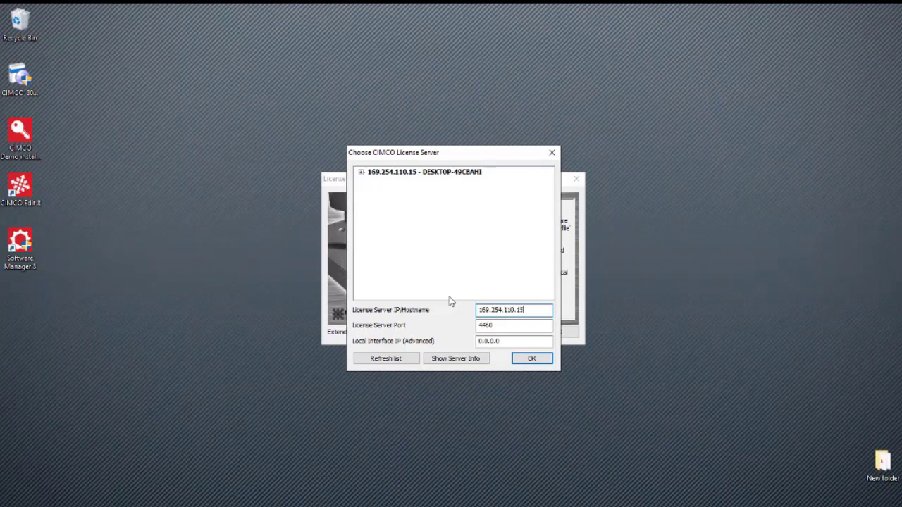
{"action": "left_click", "coordinate": [531, 361]}
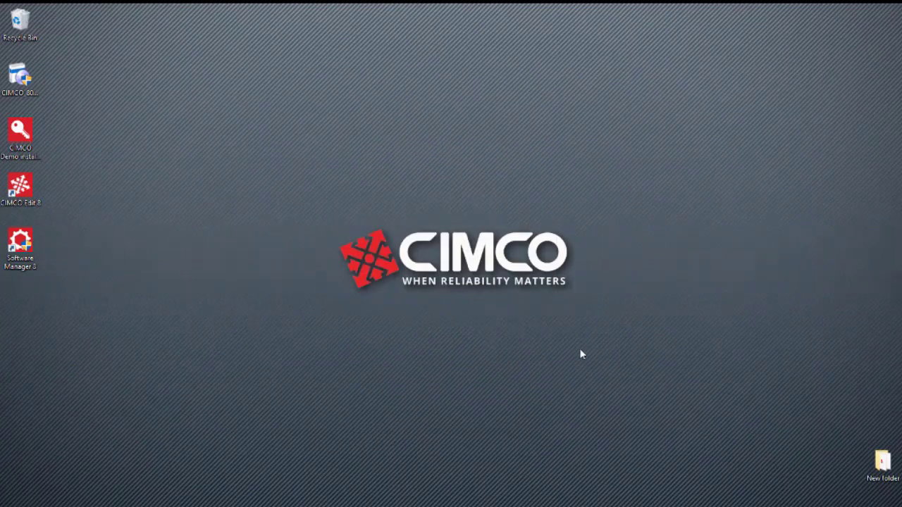